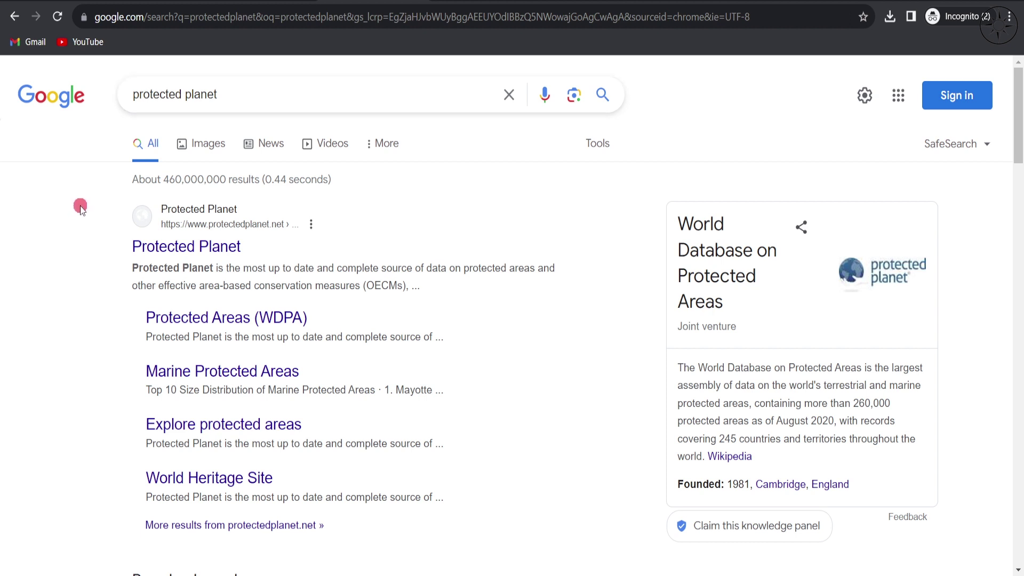
- Go to the Protected Planet website and scroll through its home page and back up
click(227, 255)
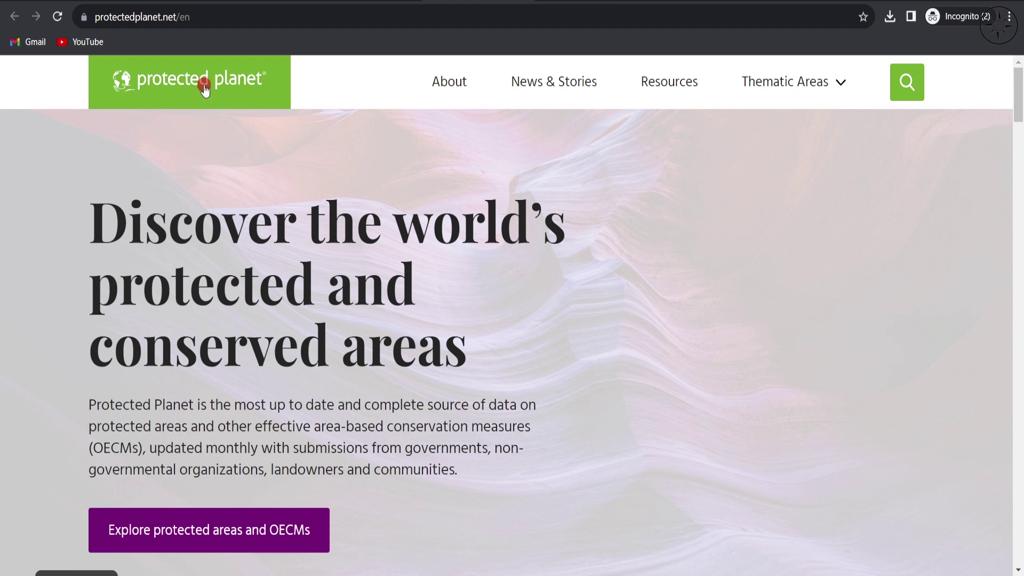
scroll(348, 221, down, 5)
scroll(348, 221, down, 4)
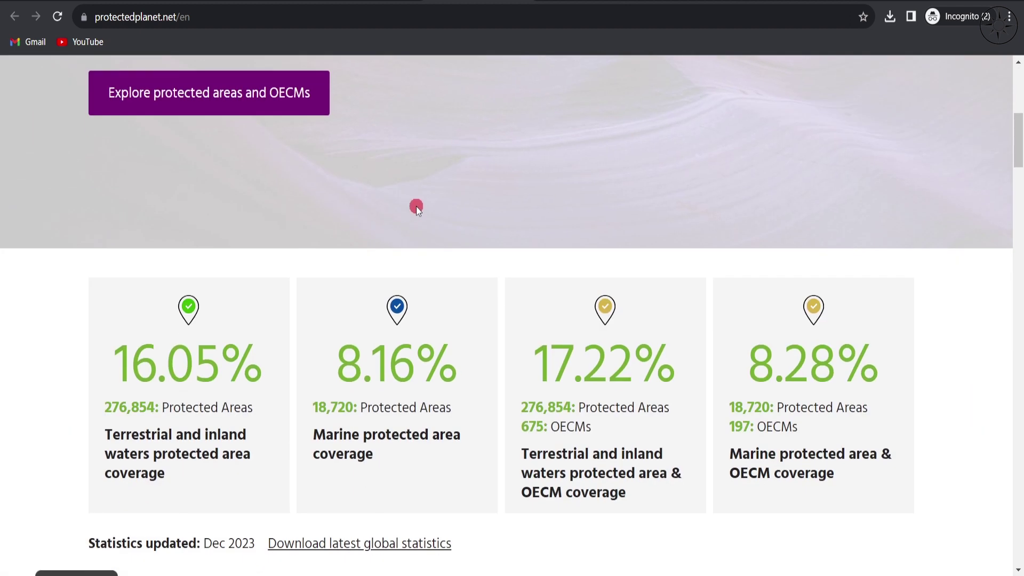
scroll(880, 334, down, 8)
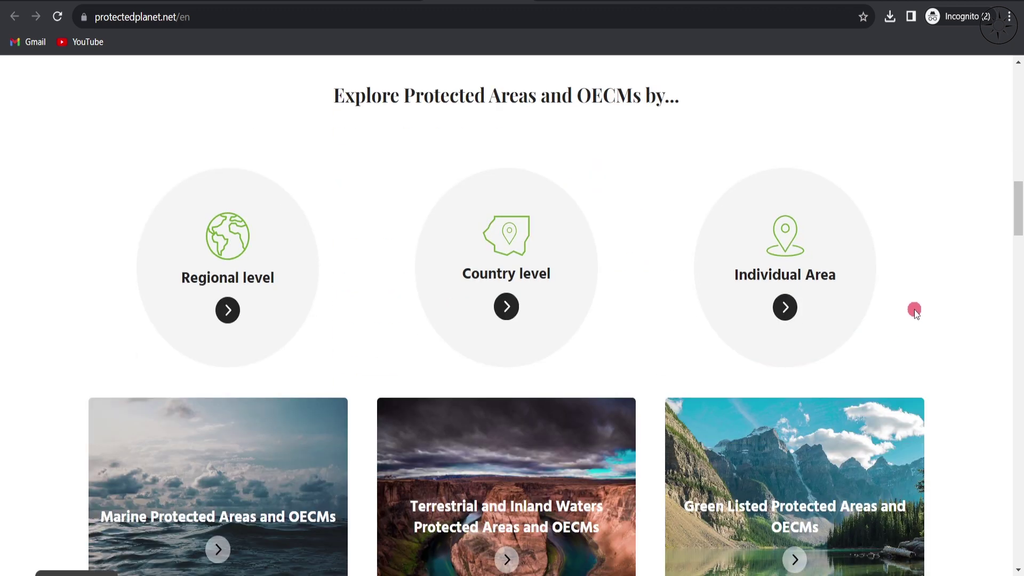
scroll(925, 310, down, 3)
scroll(935, 307, up, 18)
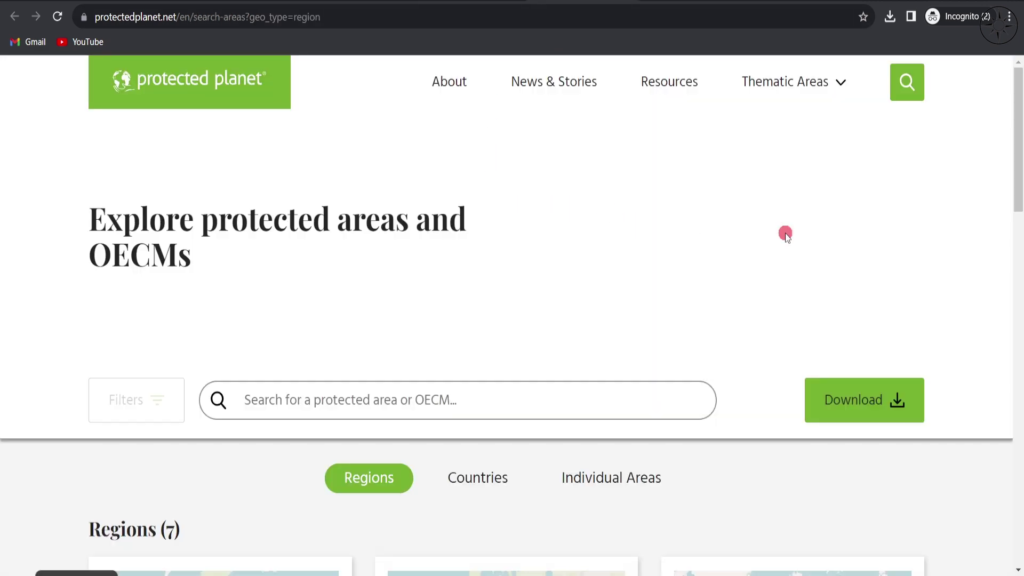
- List protected areas by country, briefly trying Individual Areas, and bring France (6,085) into view
scroll(901, 219, down, 4)
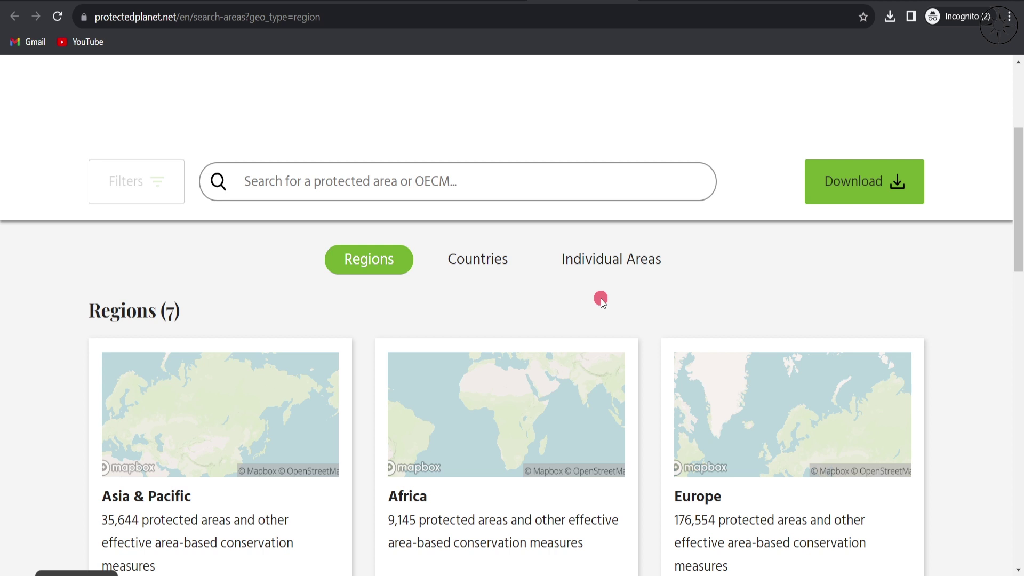
click(483, 261)
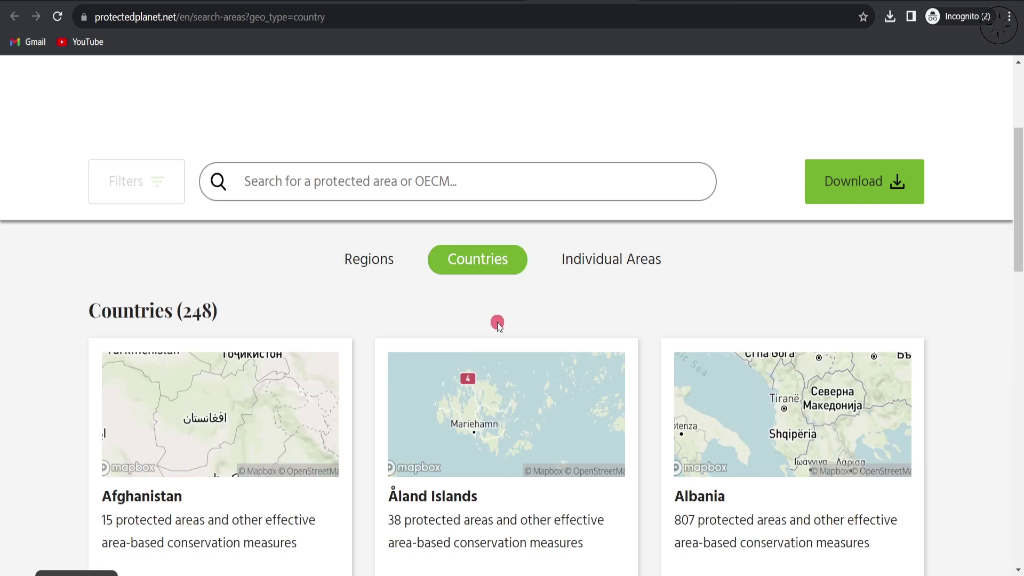
click(613, 264)
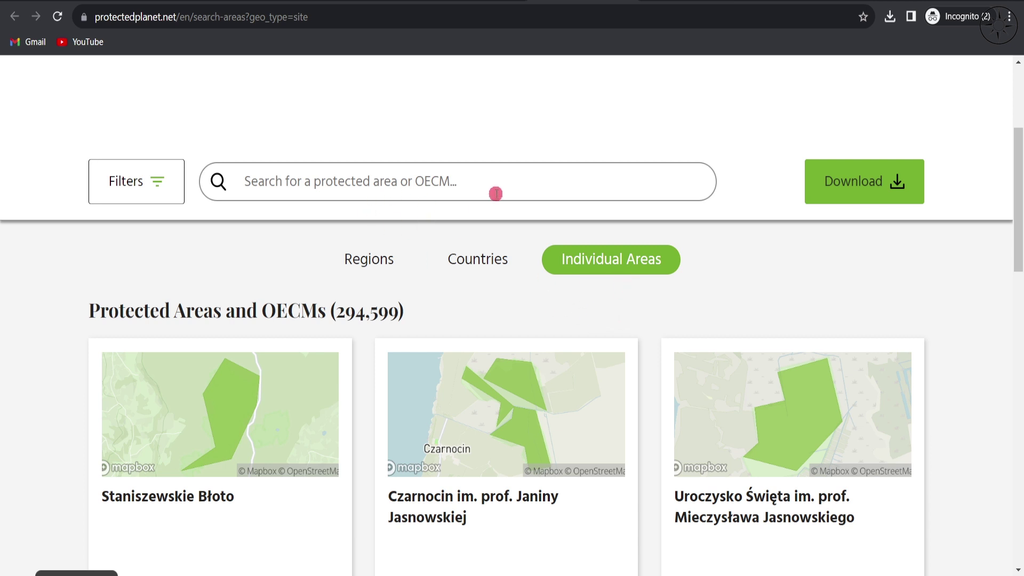
click(477, 259)
scroll(951, 301, down, 2)
scroll(950, 300, down, 12)
scroll(949, 300, up, 9)
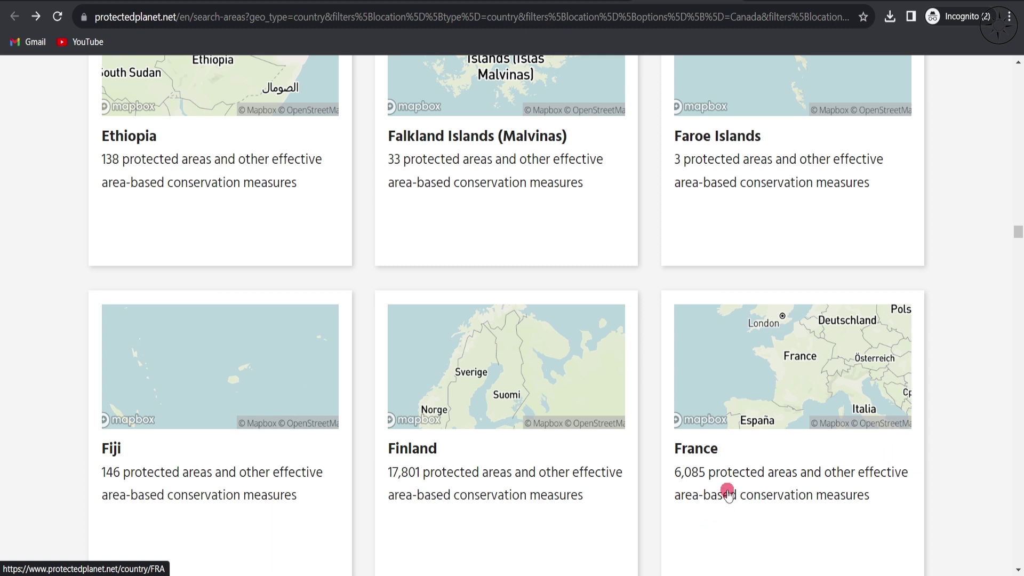
- Review France's statistics: 6085 protected areas, 28.4% land and 49.82% marine coverage
click(700, 447)
scroll(950, 246, down, 2)
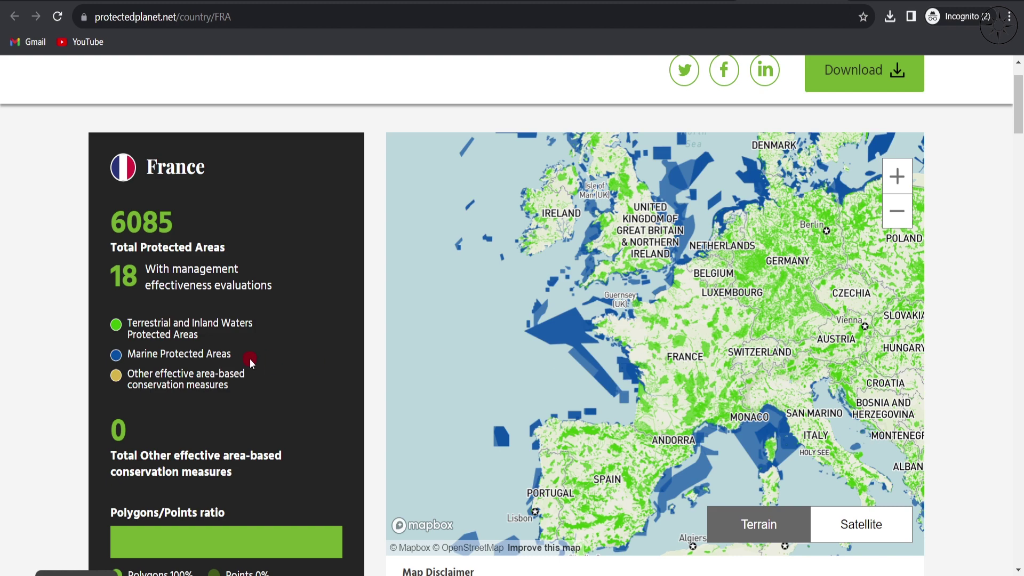
scroll(53, 356, down, 8)
scroll(53, 356, down, 3)
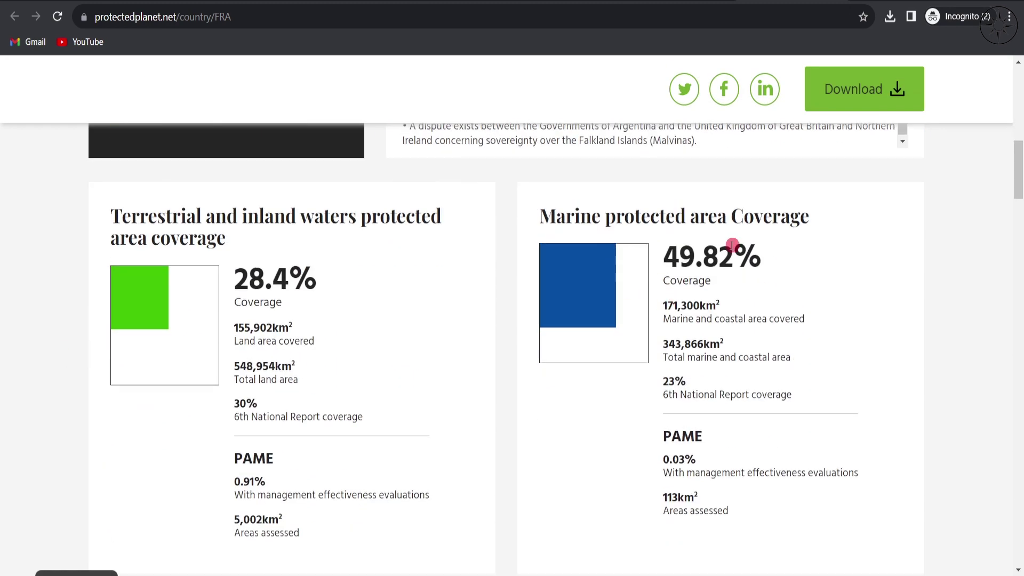
scroll(878, 247, down, 9)
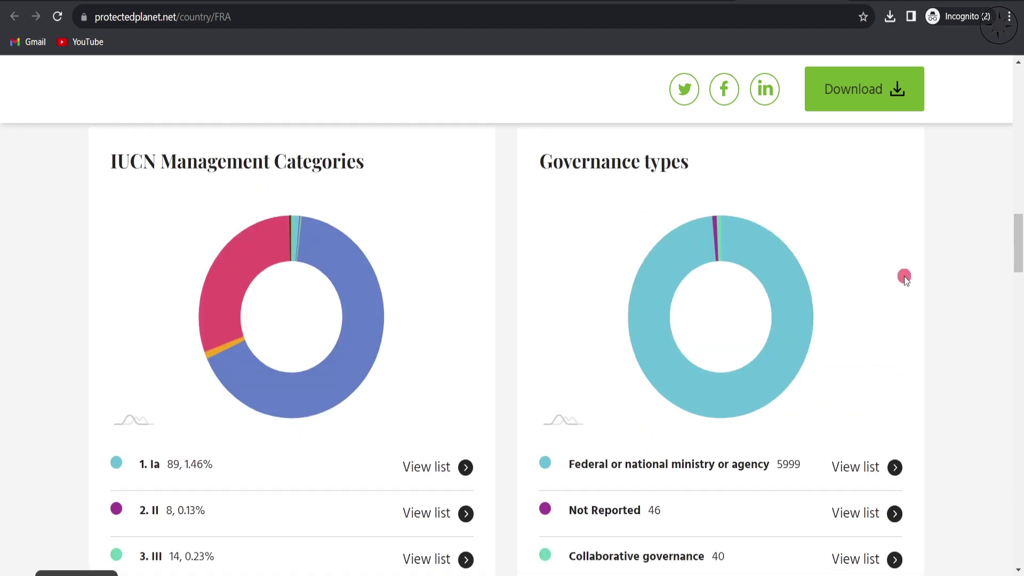
drag(1019, 254, 1011, 140)
scroll(976, 244, up, 1)
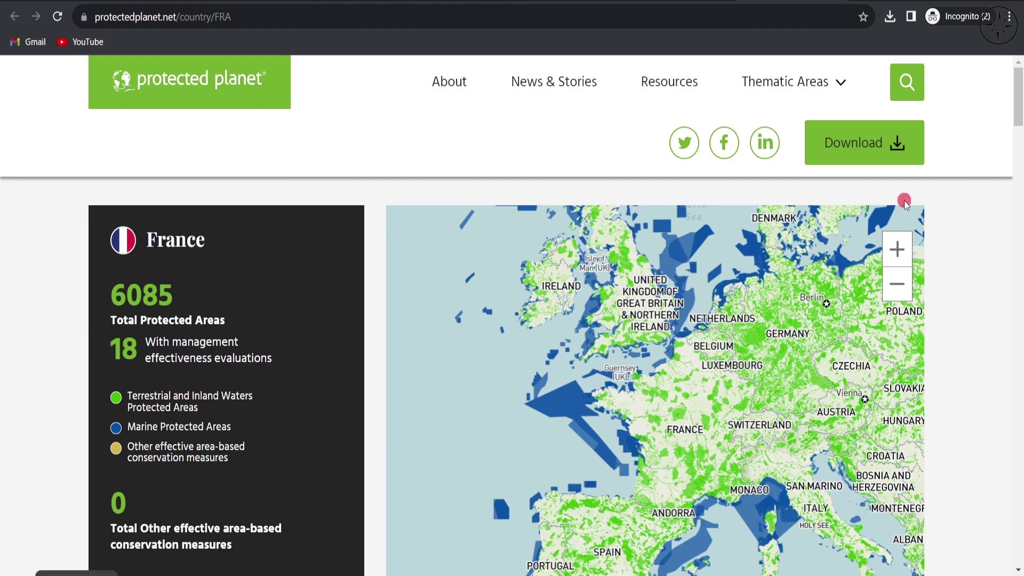
- Download France's data in SHP format under Non Commercial Use as WDPA_WDOECM_Dec2023_Public_FRA_shp
click(885, 148)
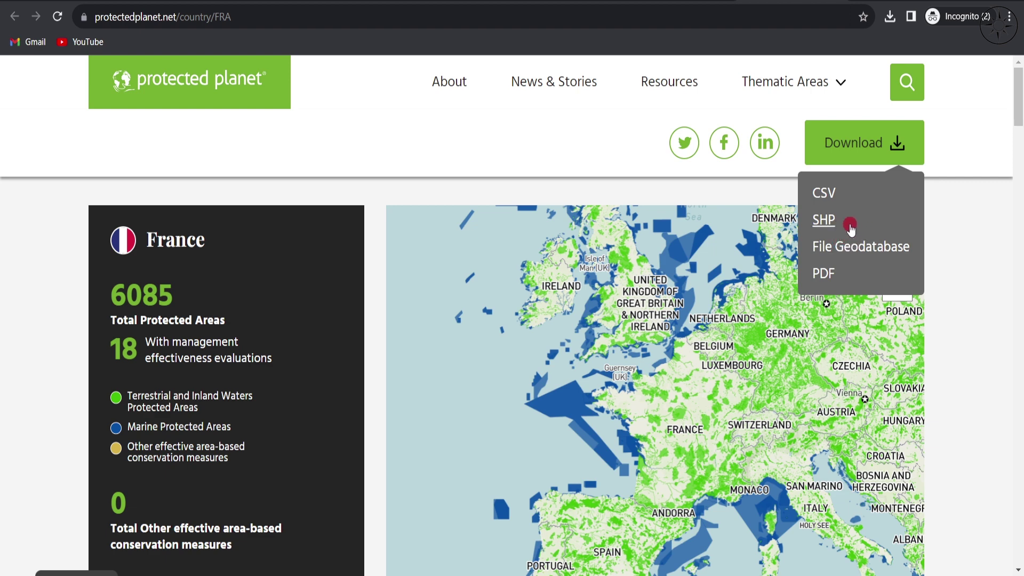
click(830, 224)
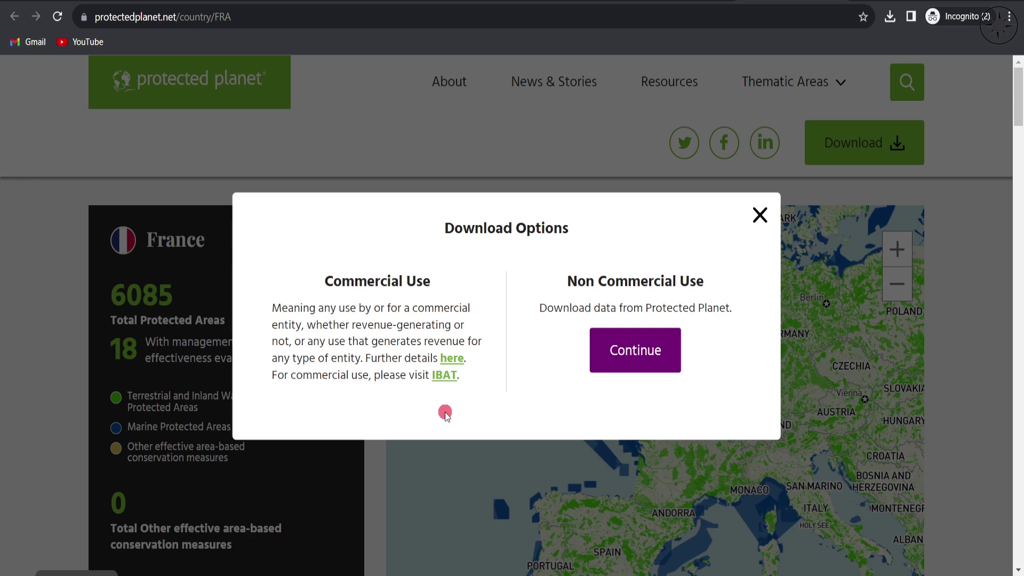
click(641, 354)
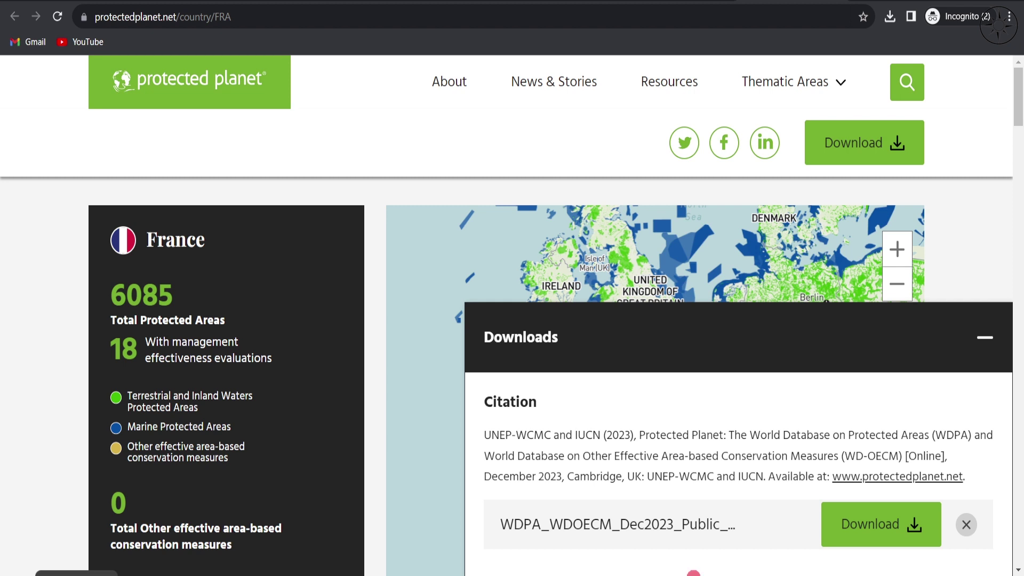
click(830, 524)
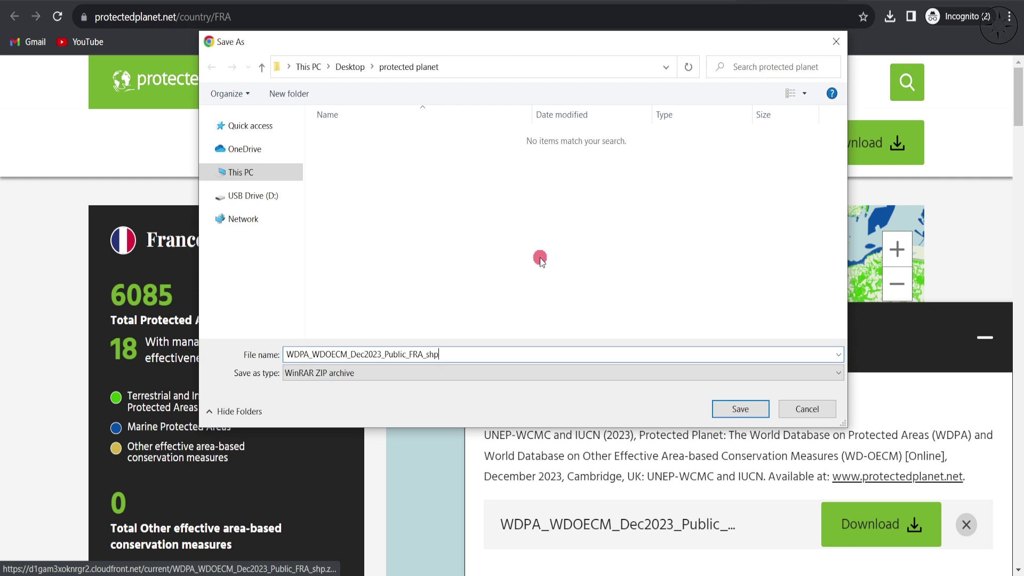
- Save the FRA shapefile zip to the 'protected planet' folder and extract it there
click(752, 416)
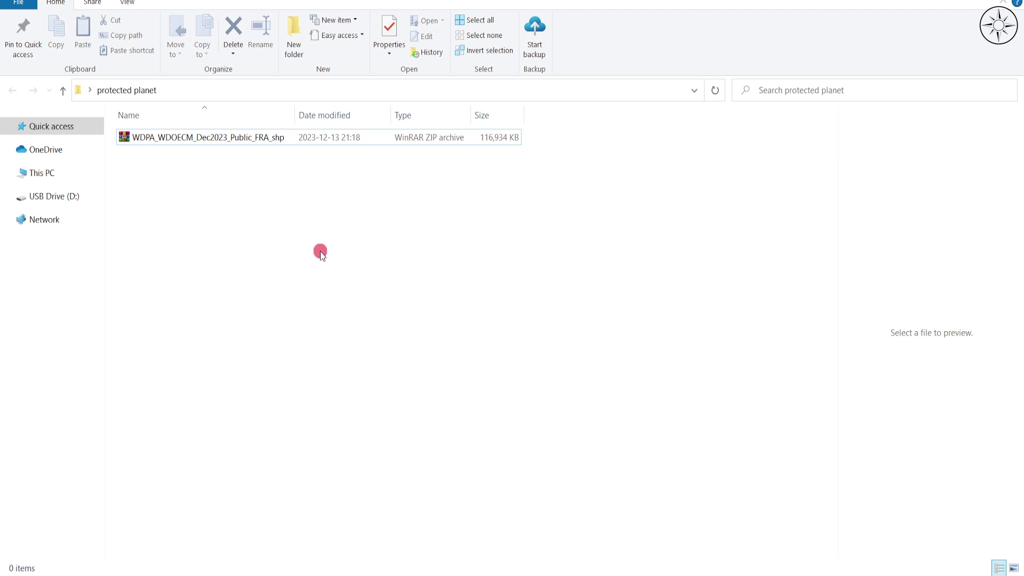
right_click(209, 142)
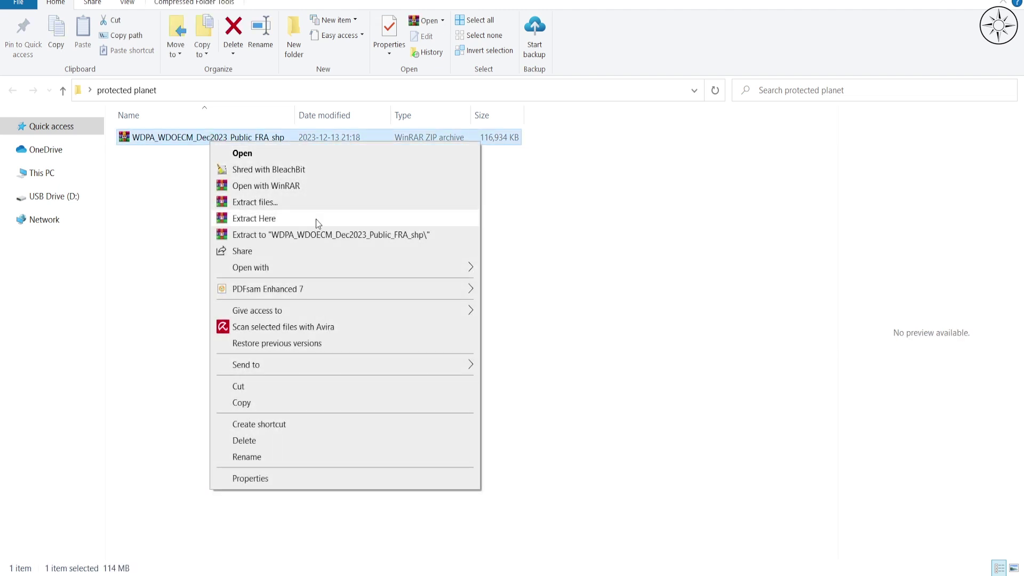
click(292, 221)
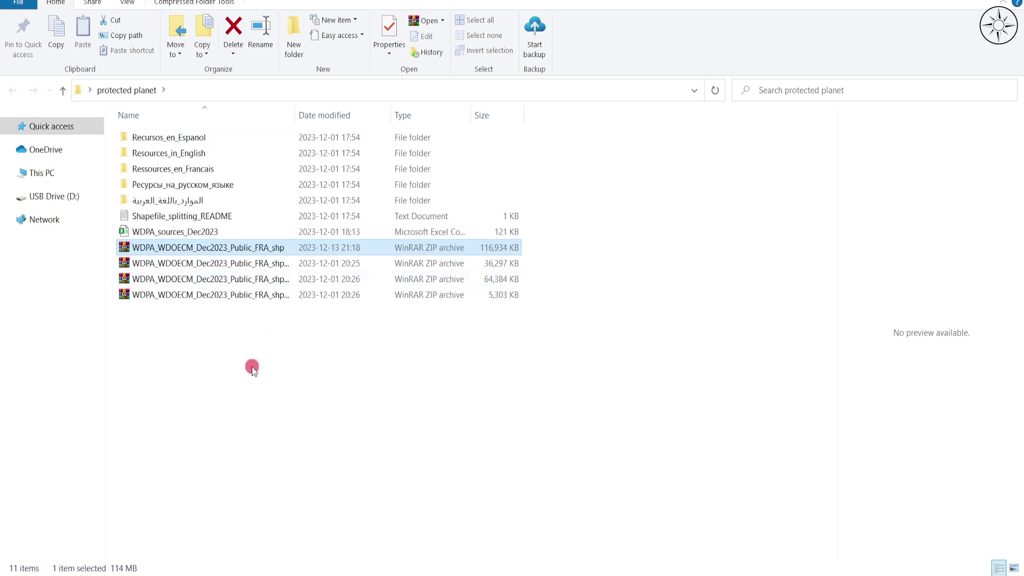
click(252, 368)
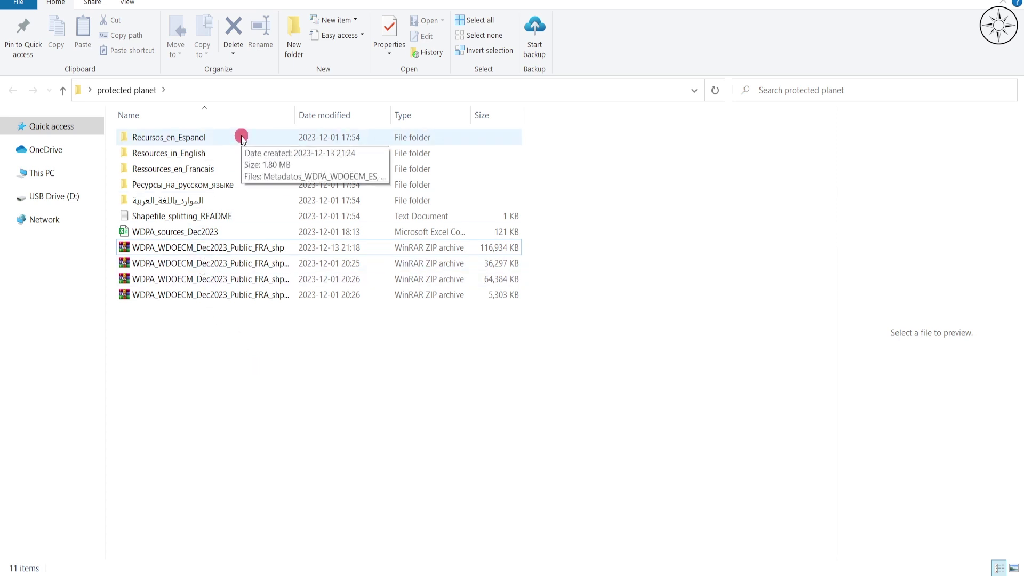
- Check the Resources_in_English folder, then return to 'protected planet' with full file names visible
click(228, 153)
double_click(228, 153)
drag(294, 116, 391, 115)
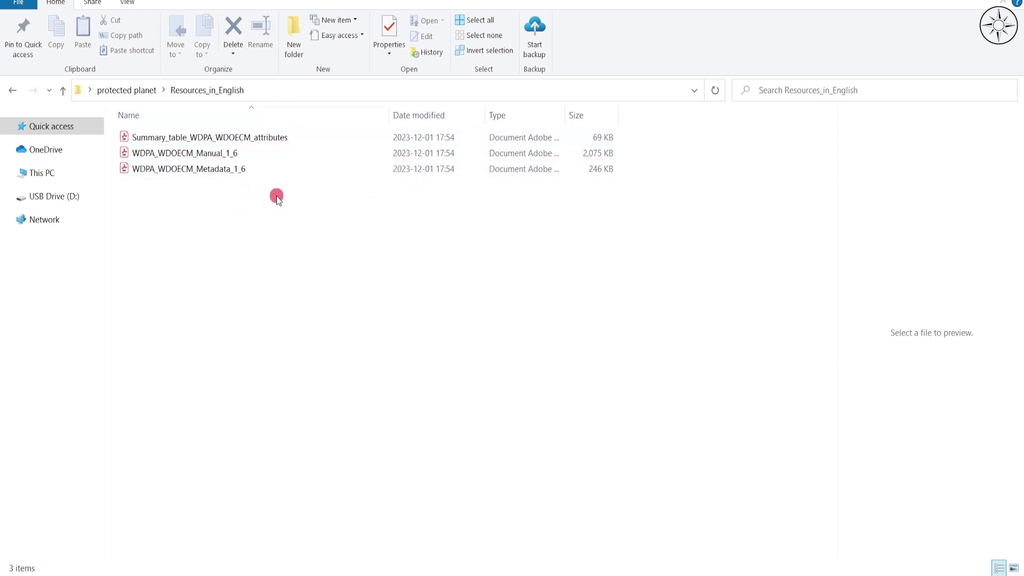
click(20, 89)
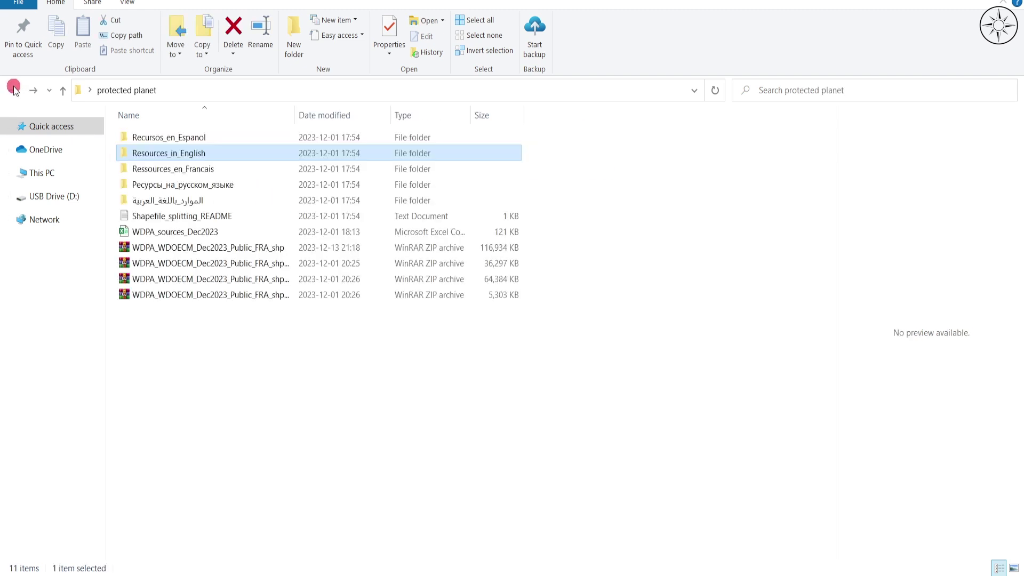
drag(296, 119, 400, 123)
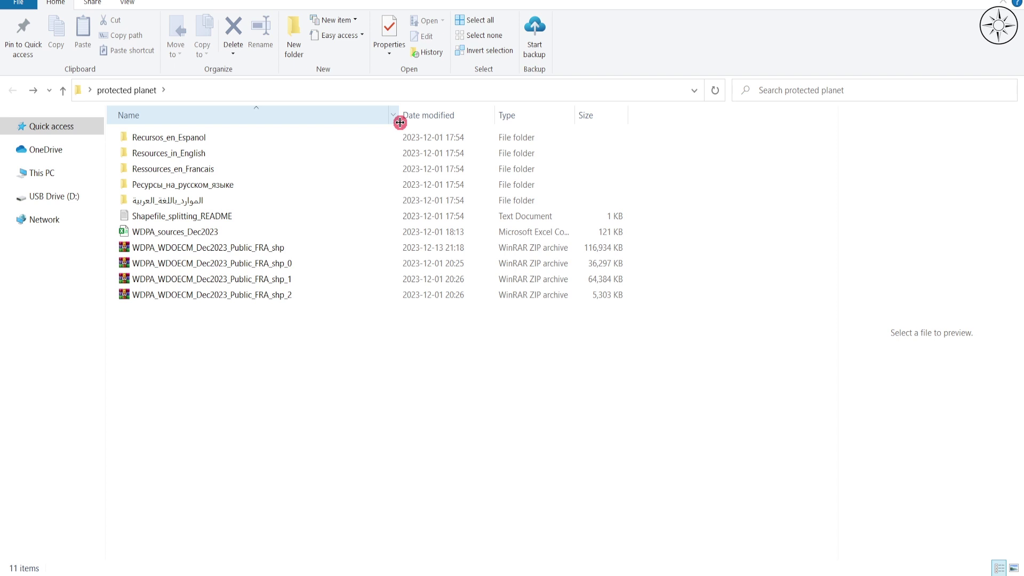
- Extract the shp_0 and shp_1 archives here, overwriting existing shapefile parts
click(297, 336)
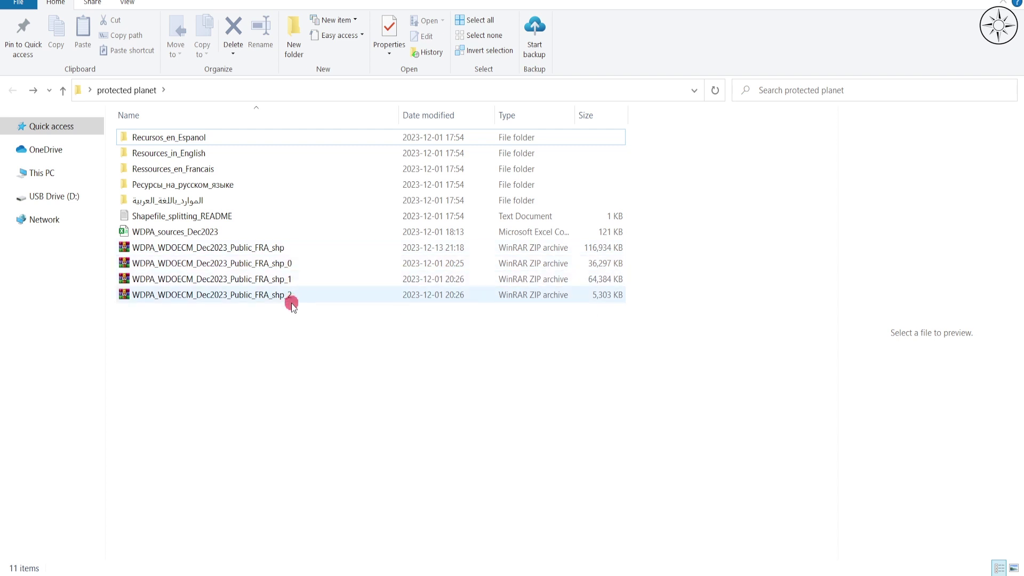
click(288, 265)
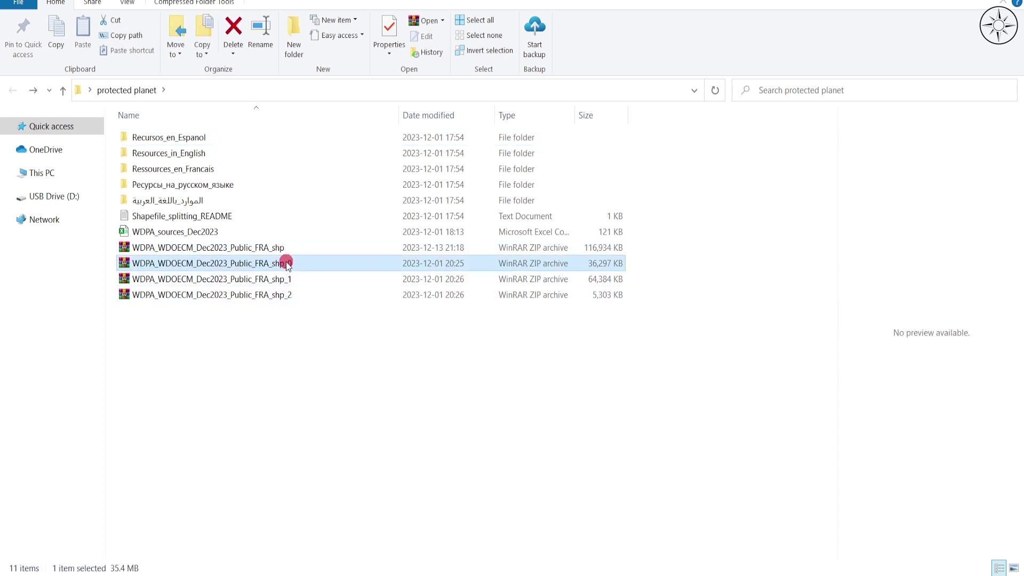
right_click(287, 265)
click(402, 303)
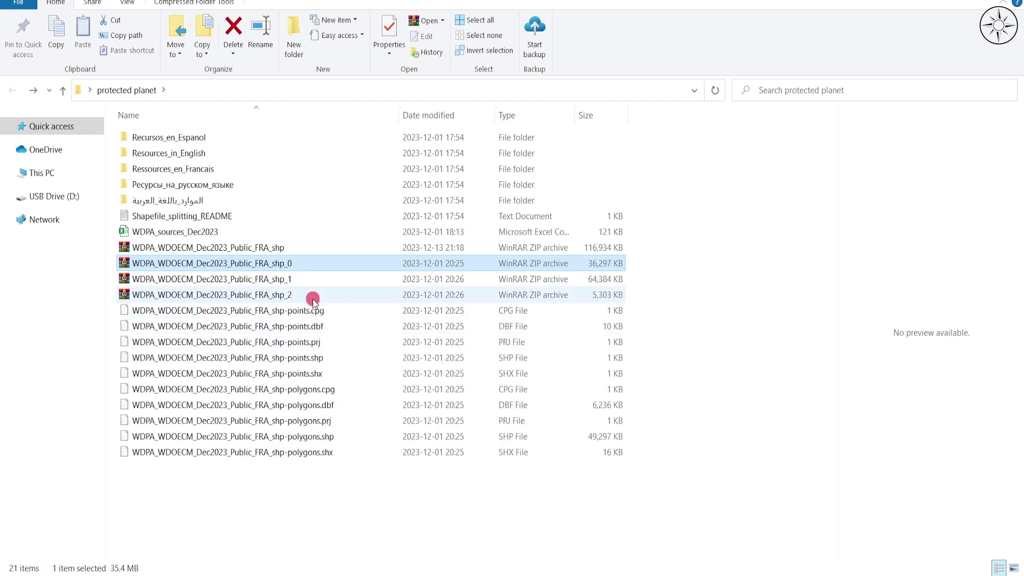
click(293, 279)
right_click(293, 278)
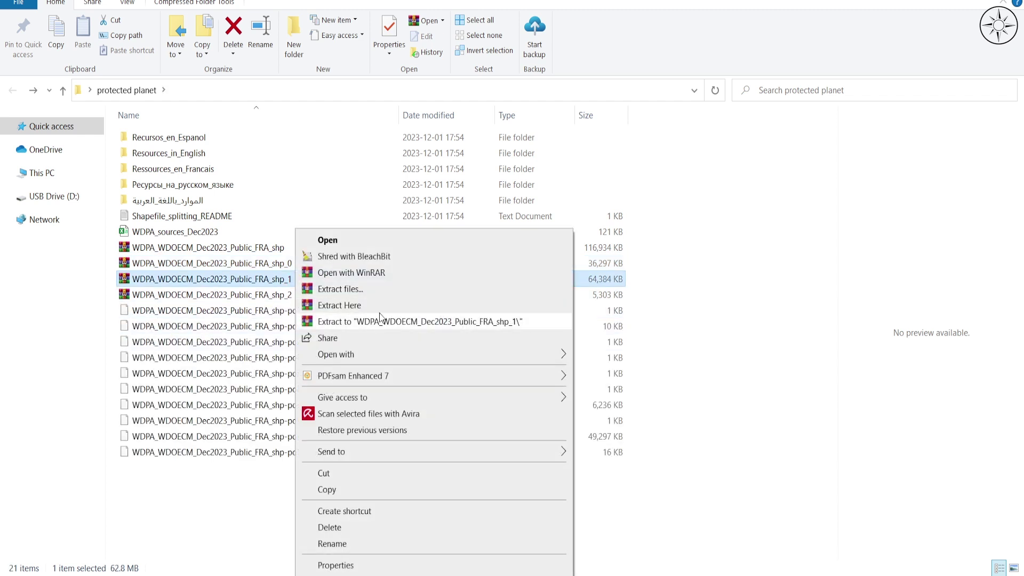
click(379, 305)
click(497, 393)
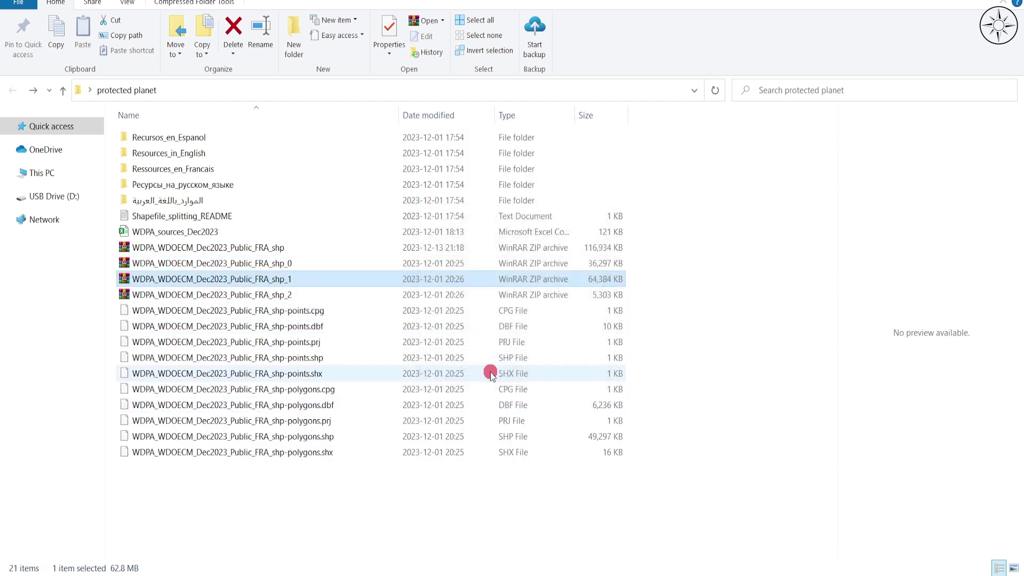
- Extract the shp_2 archive here, replacing all existing files
click(289, 294)
right_click(289, 294)
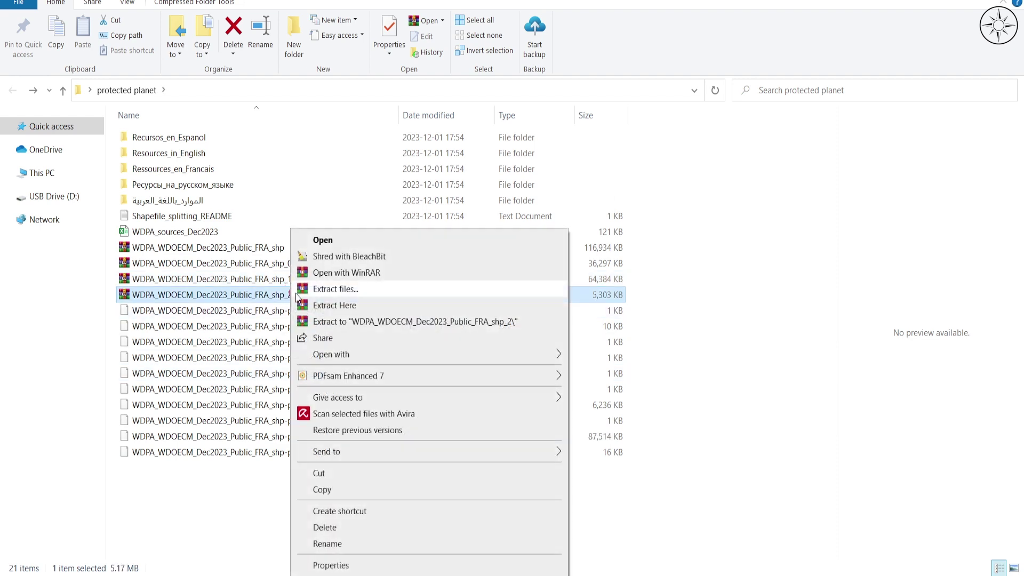
click(374, 305)
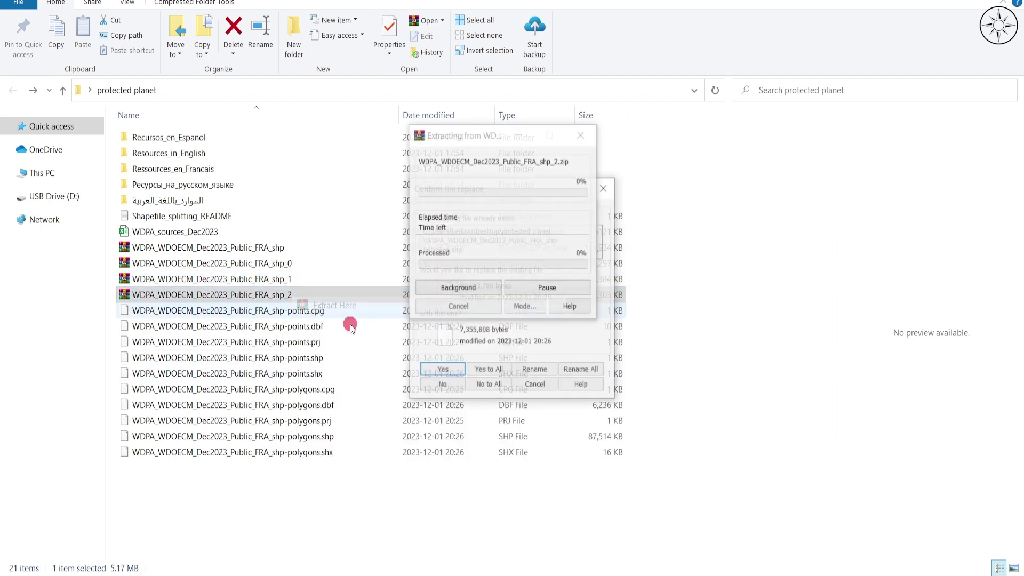
click(495, 369)
click(344, 501)
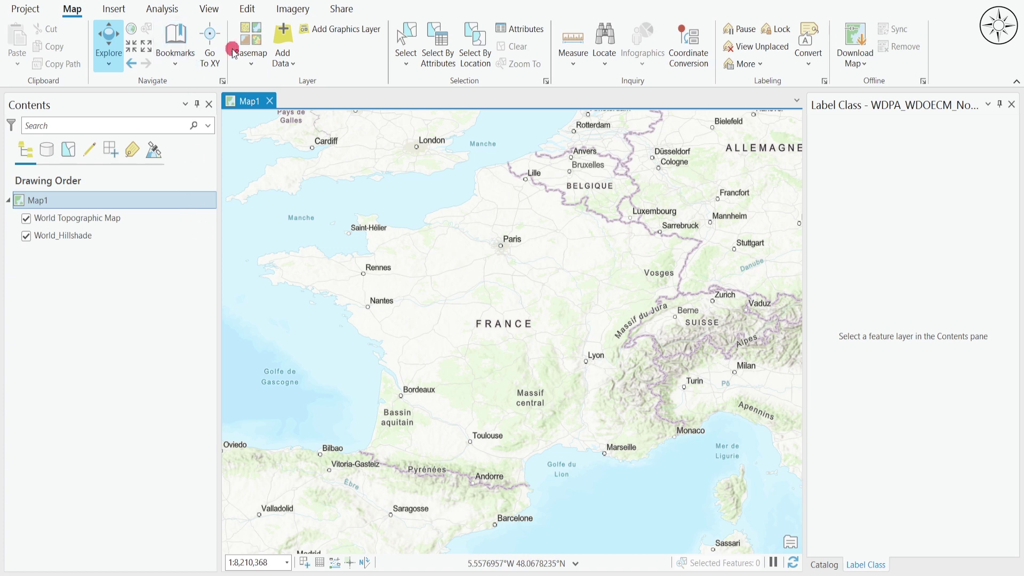
- Add WDPA_WDOECM_Dec2023_Public_FRA_shp-polygons from the shp1 folder to Map1
scroll(235, 47, down, 1)
click(72, 10)
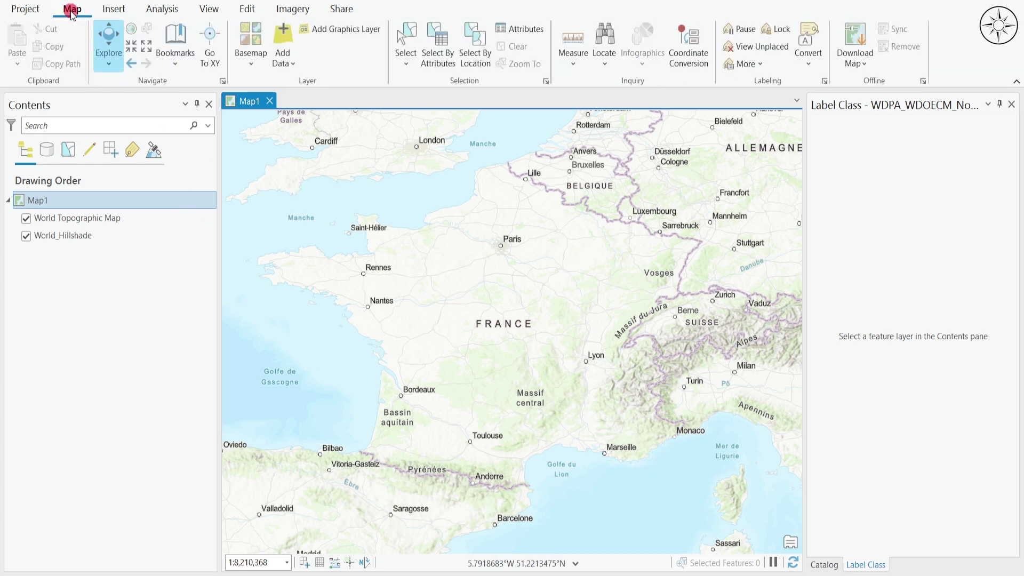
click(293, 57)
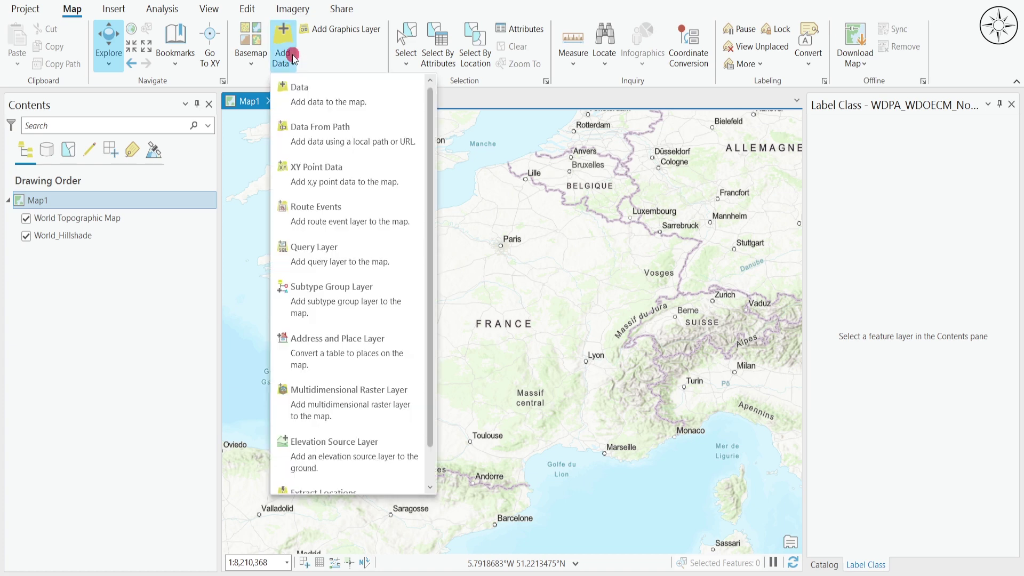
click(344, 101)
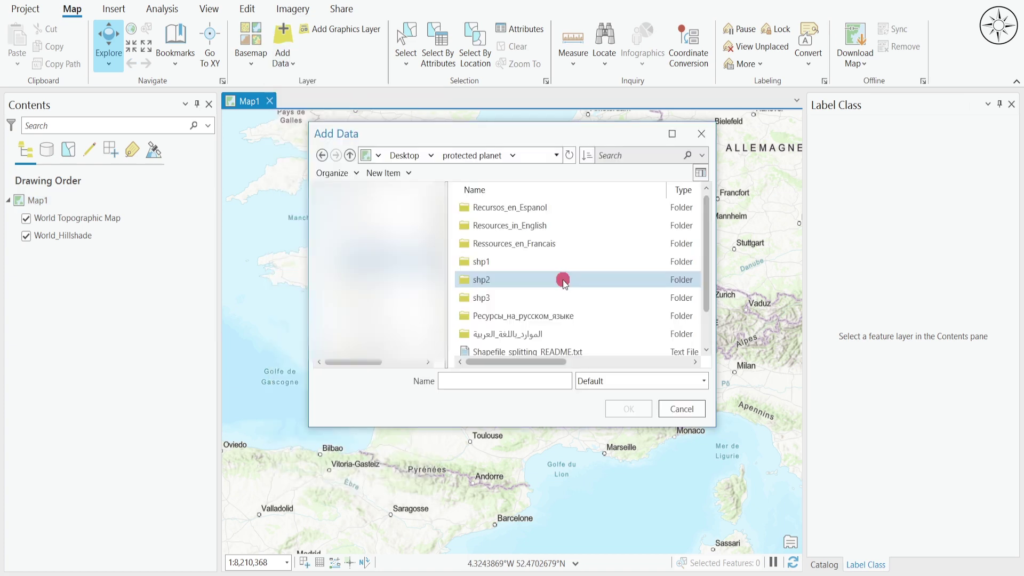
click(526, 262)
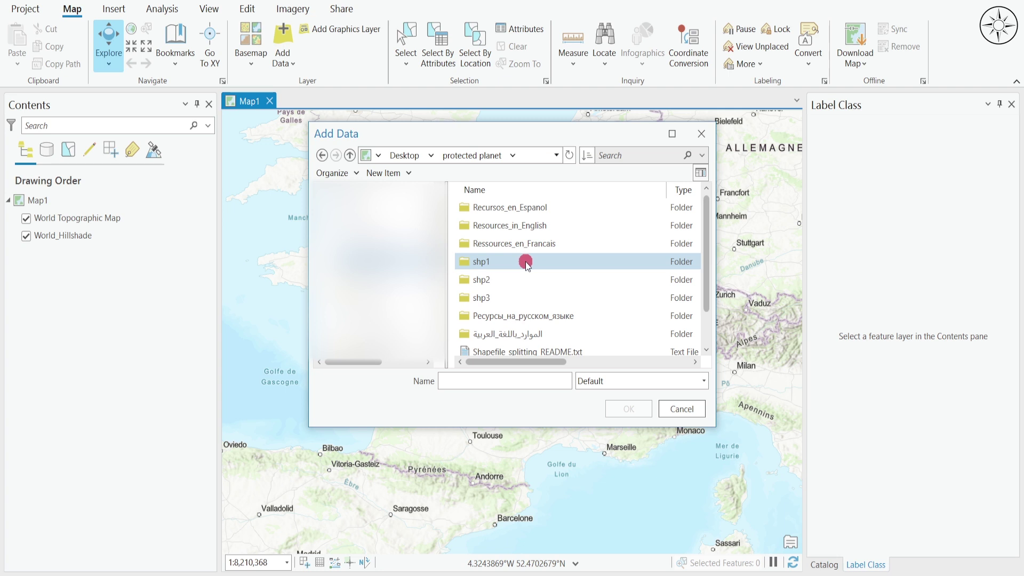
double_click(526, 262)
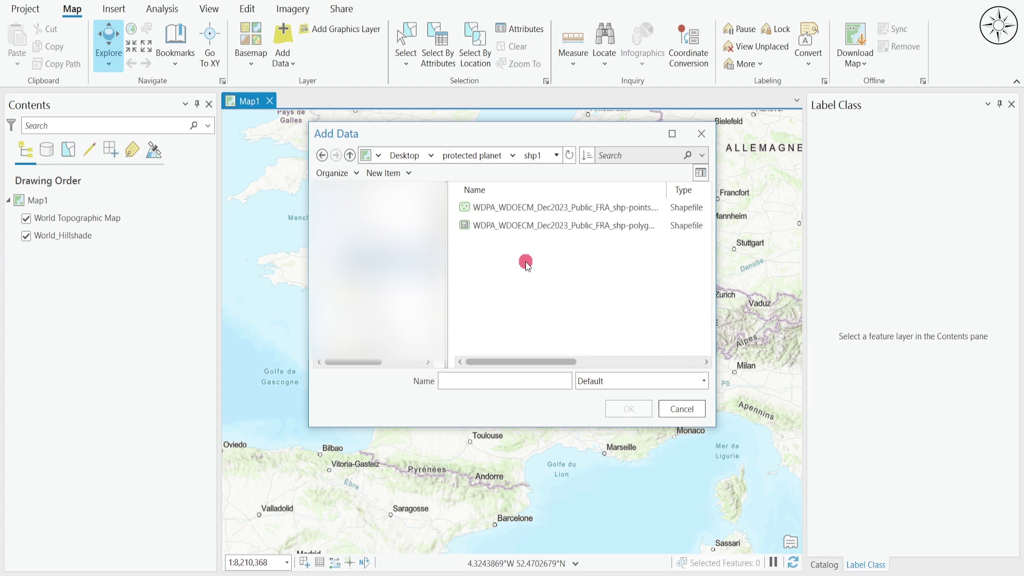
click(619, 209)
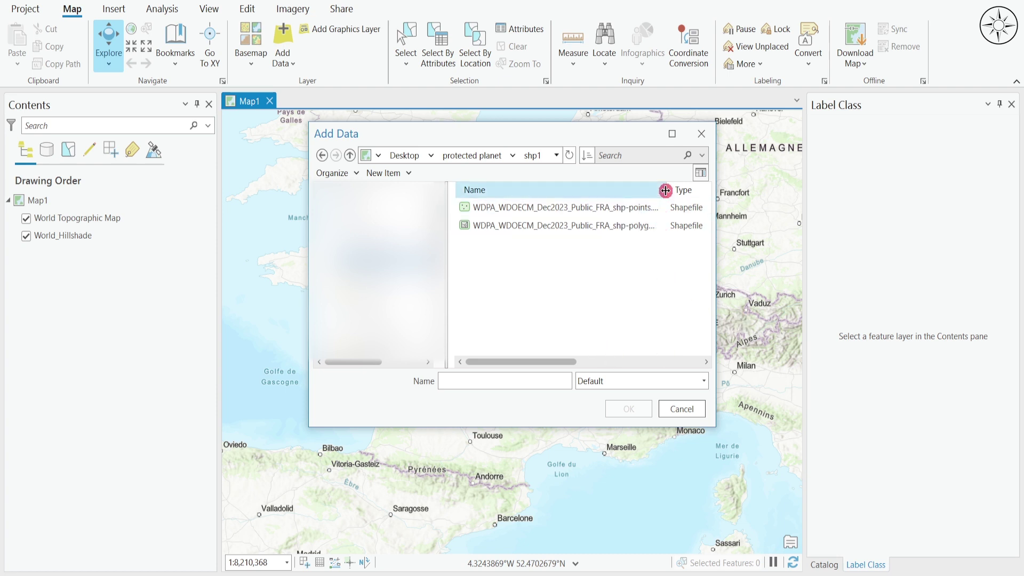
drag(665, 190, 681, 191)
click(633, 229)
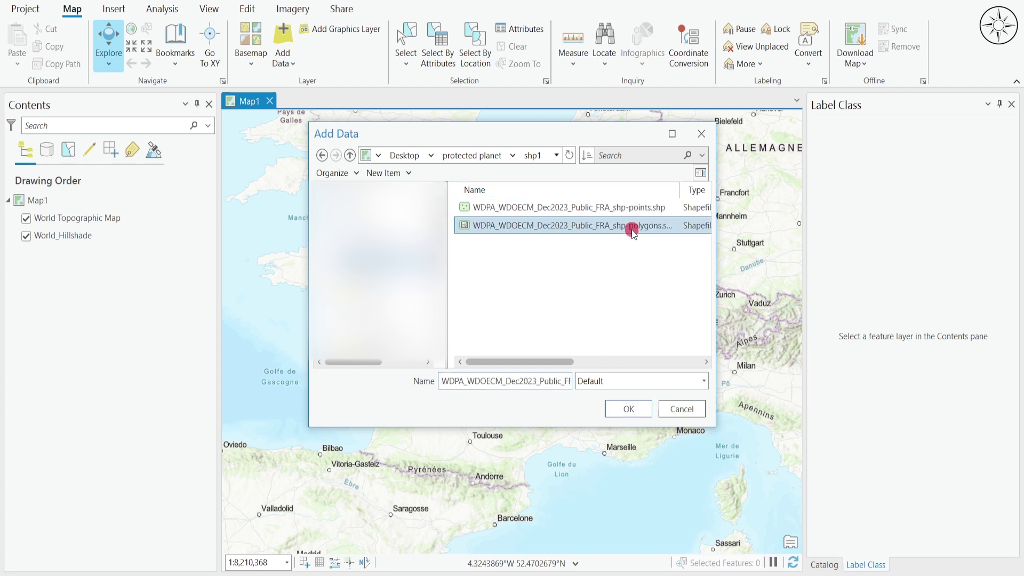
click(640, 411)
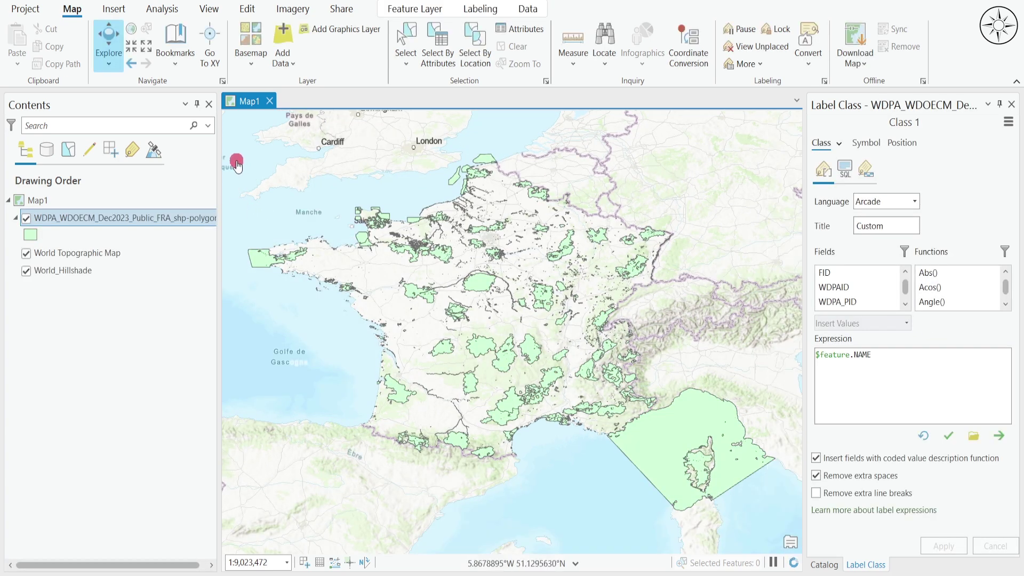
- Add the shp-polygons shapefiles from shp2 and shp3 to Map1
click(294, 54)
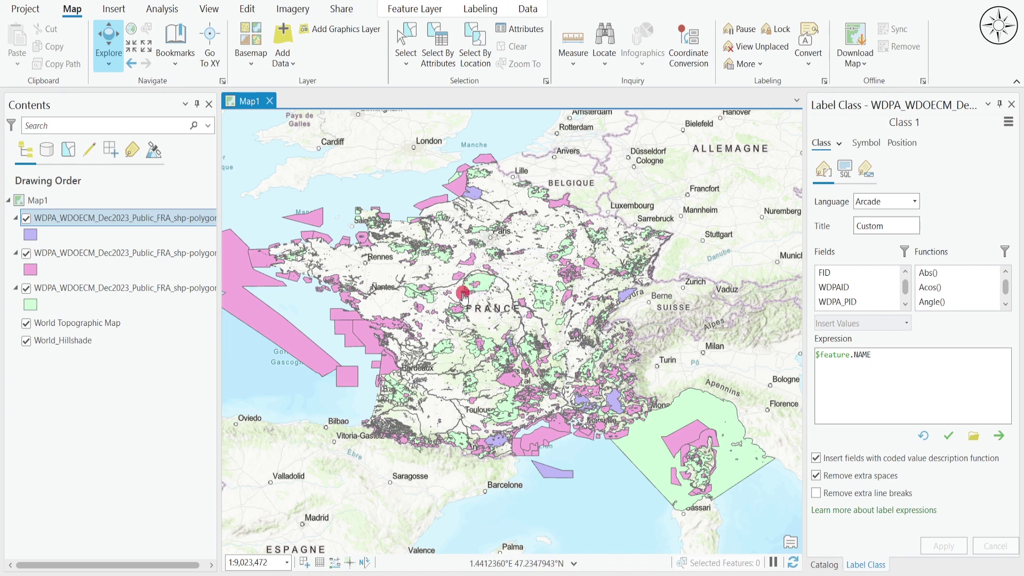
scroll(462, 297, up, 2)
scroll(462, 297, up, 2)
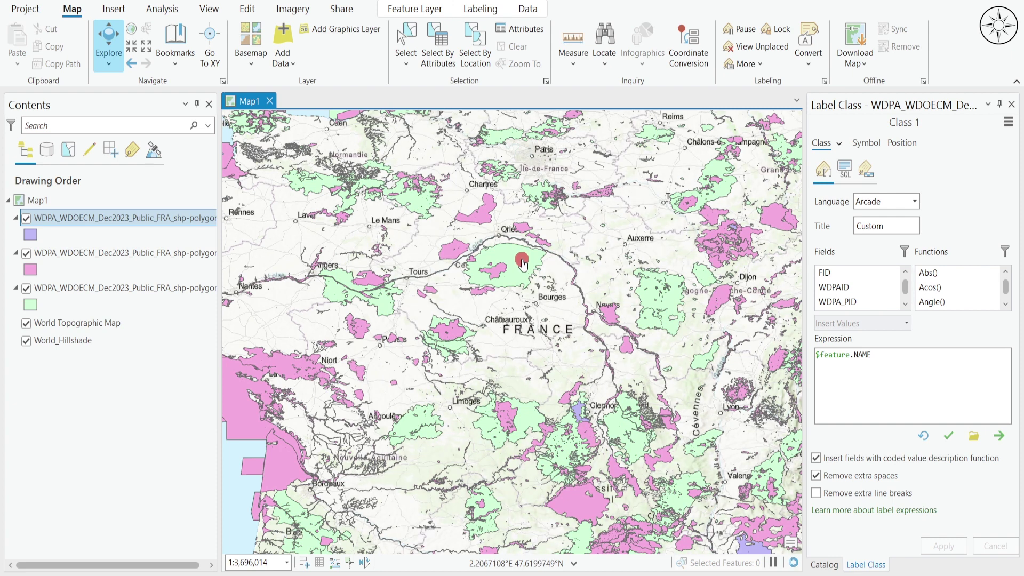
- Inspect the Sologne protected area's attribute pop-up
click(522, 261)
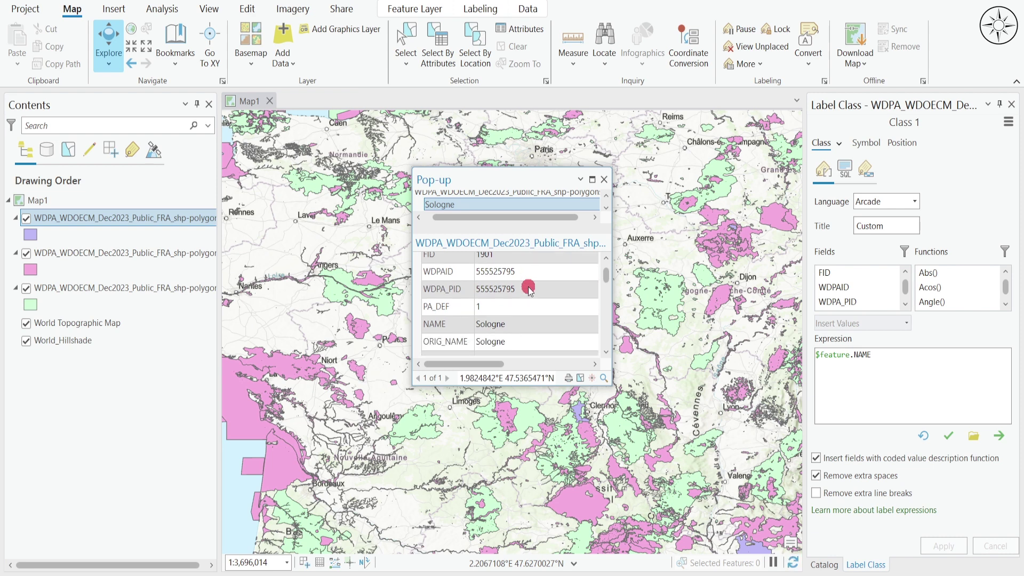
scroll(520, 299, down, 1)
scroll(514, 312, down, 5)
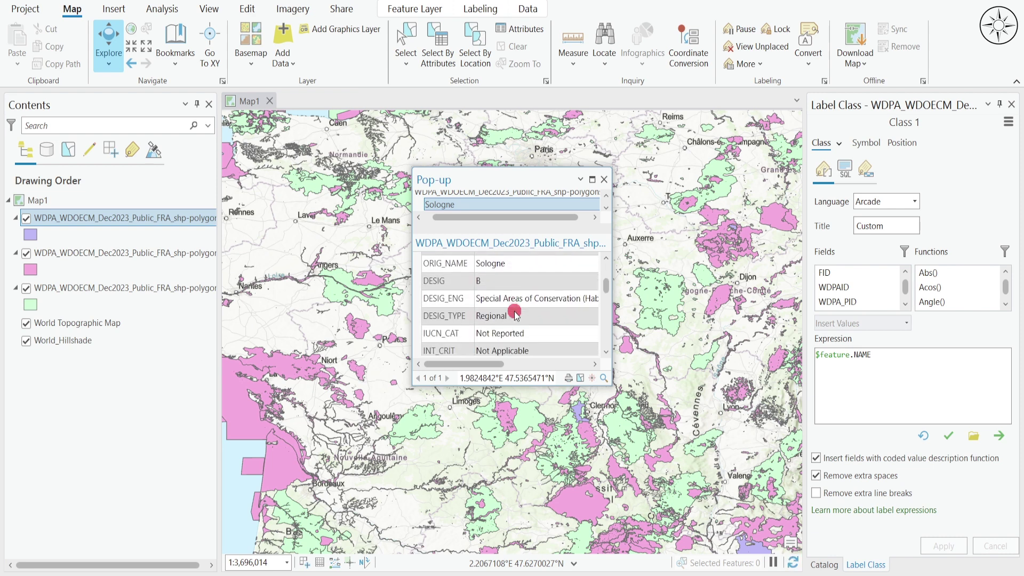
scroll(514, 312, down, 3)
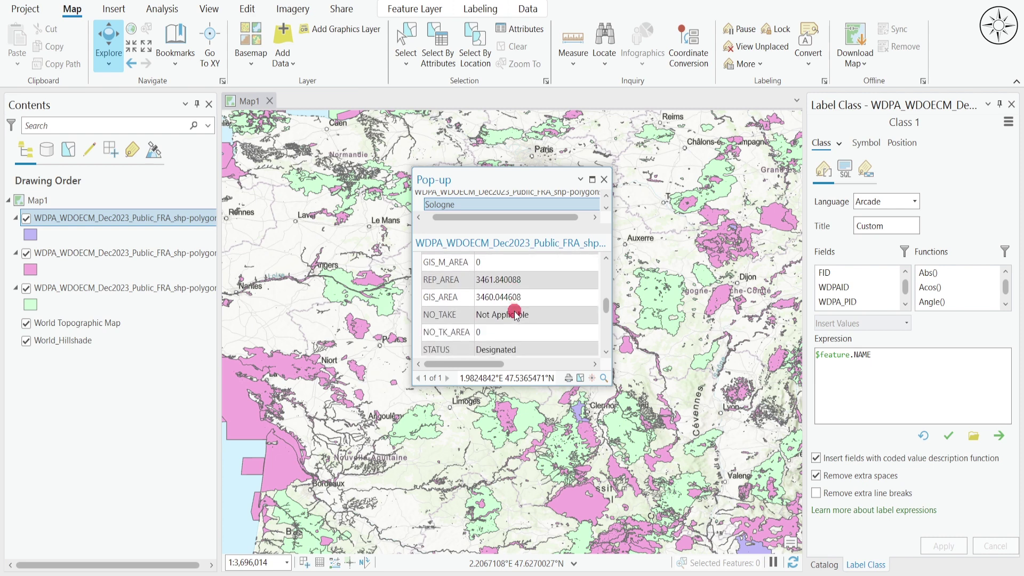